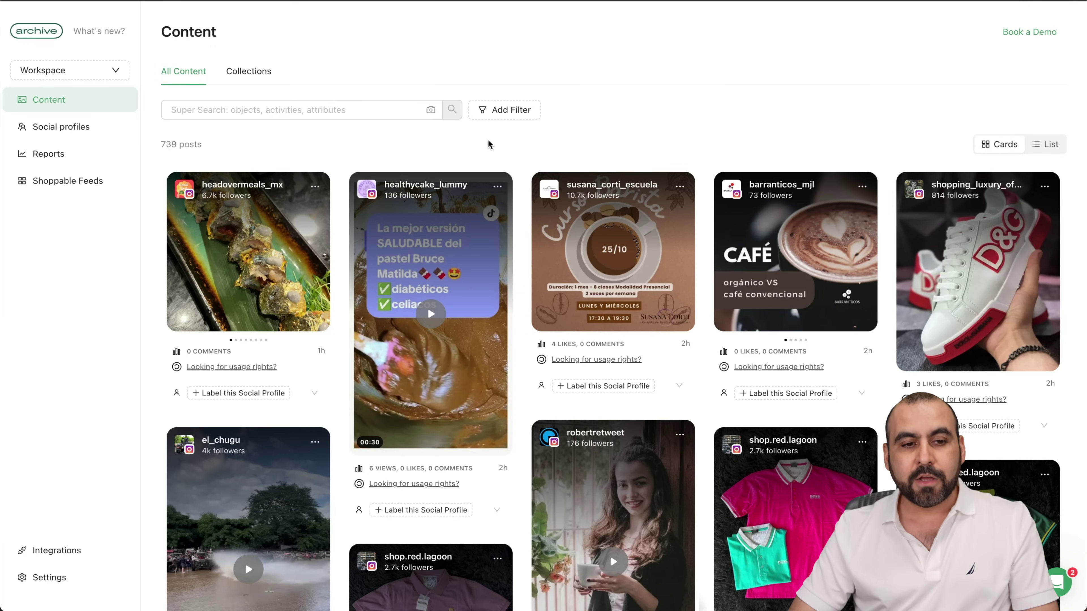
Step: Show the 'How it works' tip for the phrase-based Super Search field
click(321, 105)
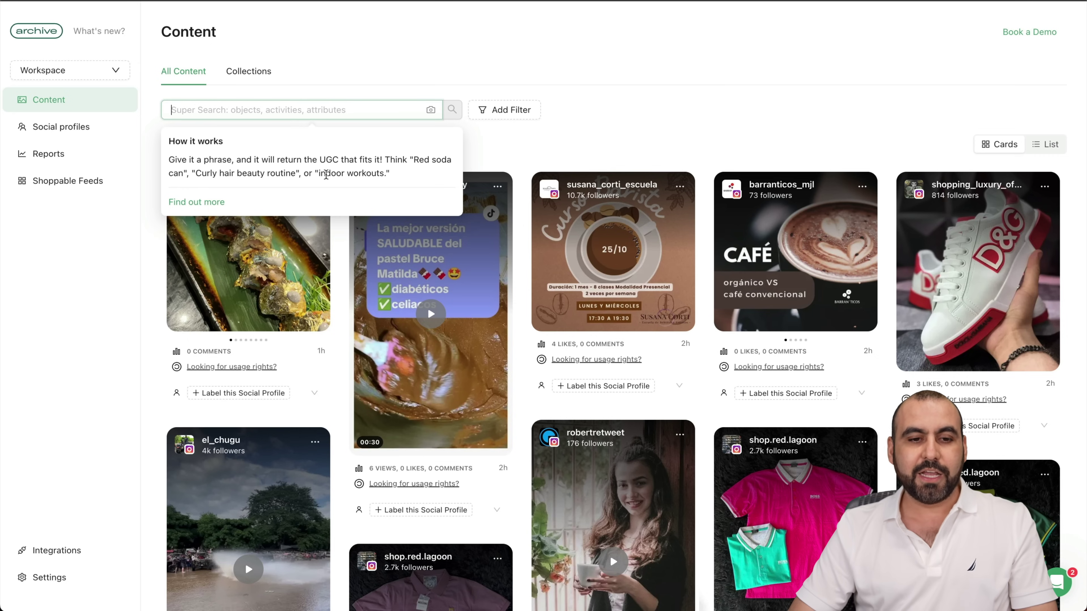
Step: Dismiss the tip and run a Super Search for 'drinking coffee'
click(331, 111)
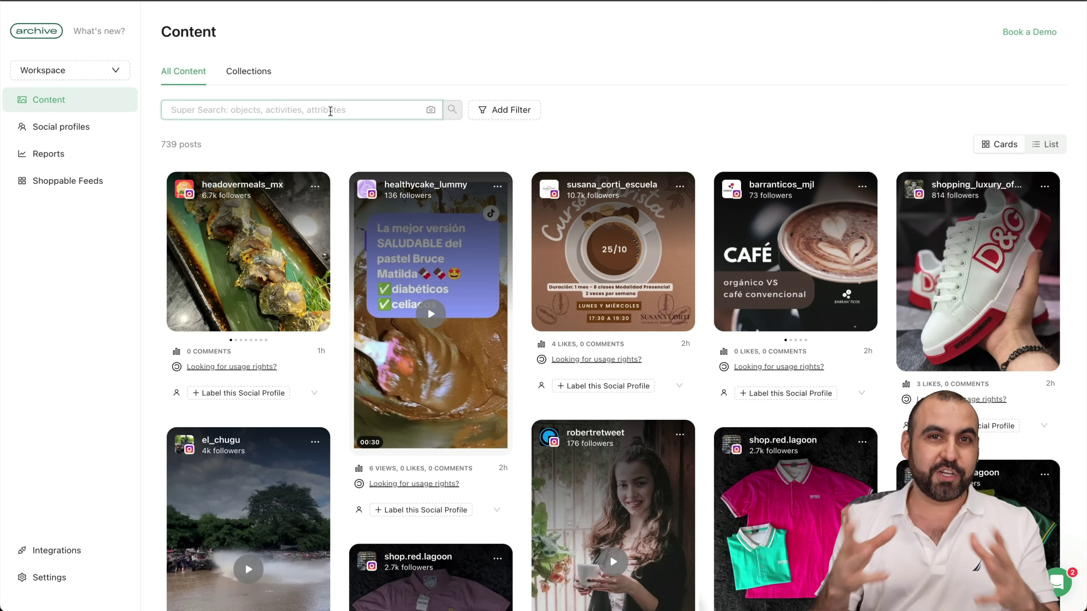
text(drinking coffee)
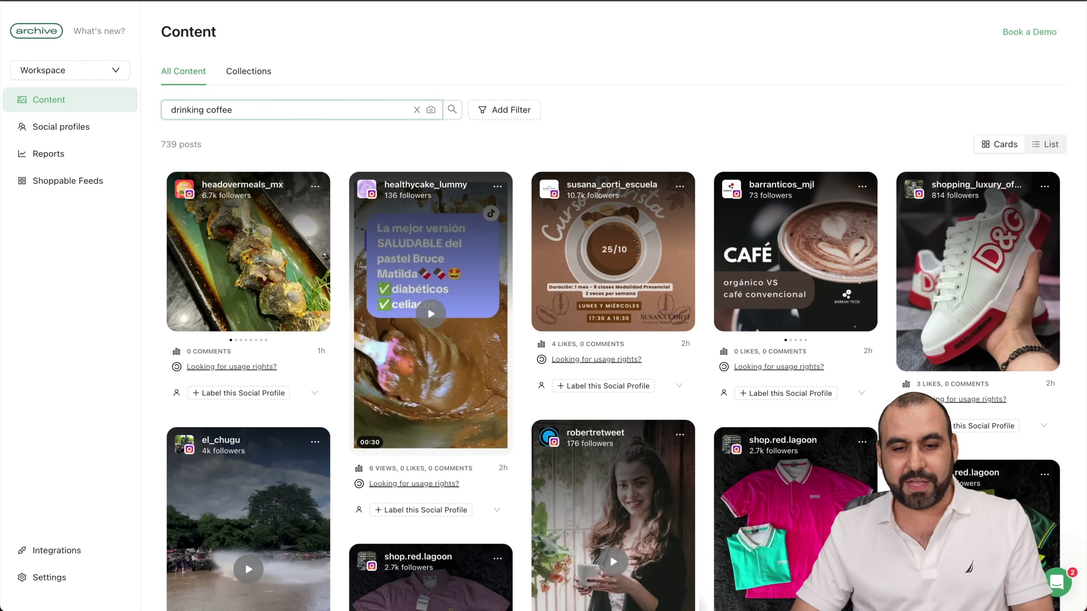
key(Return)
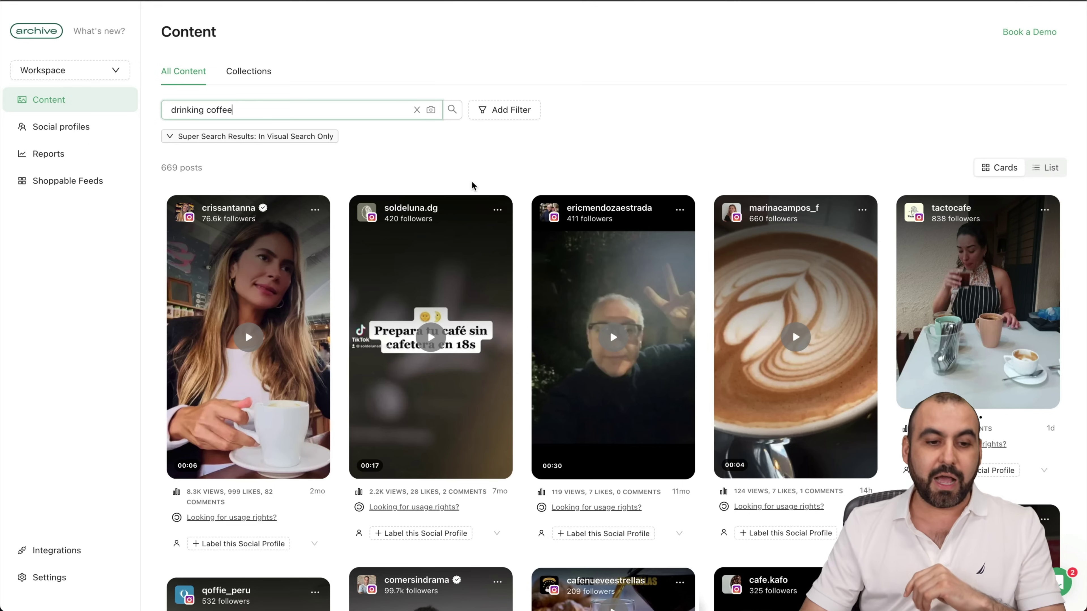
click(257, 342)
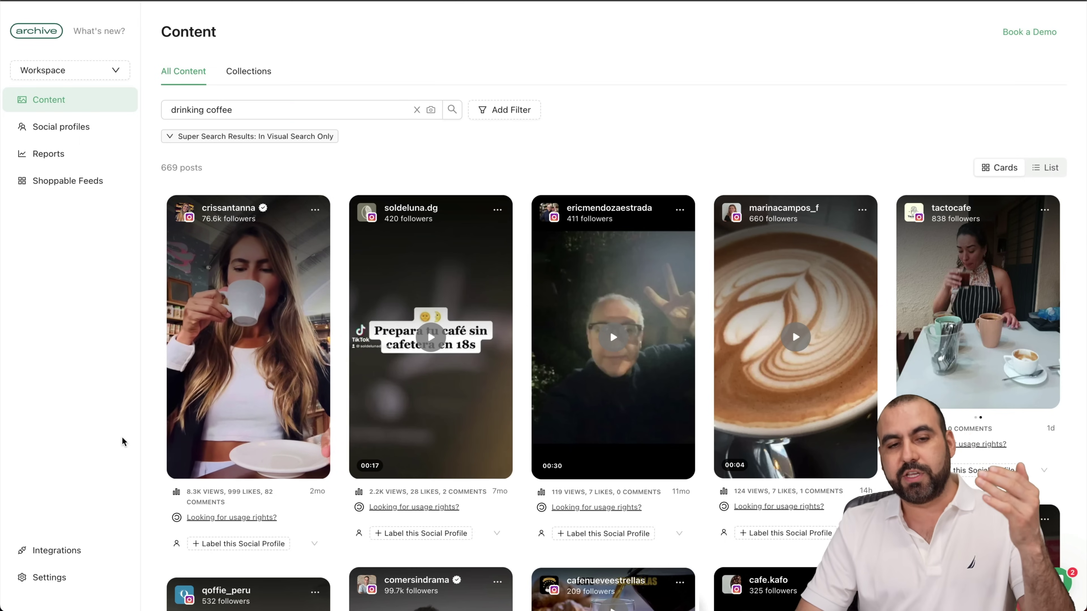
click(250, 392)
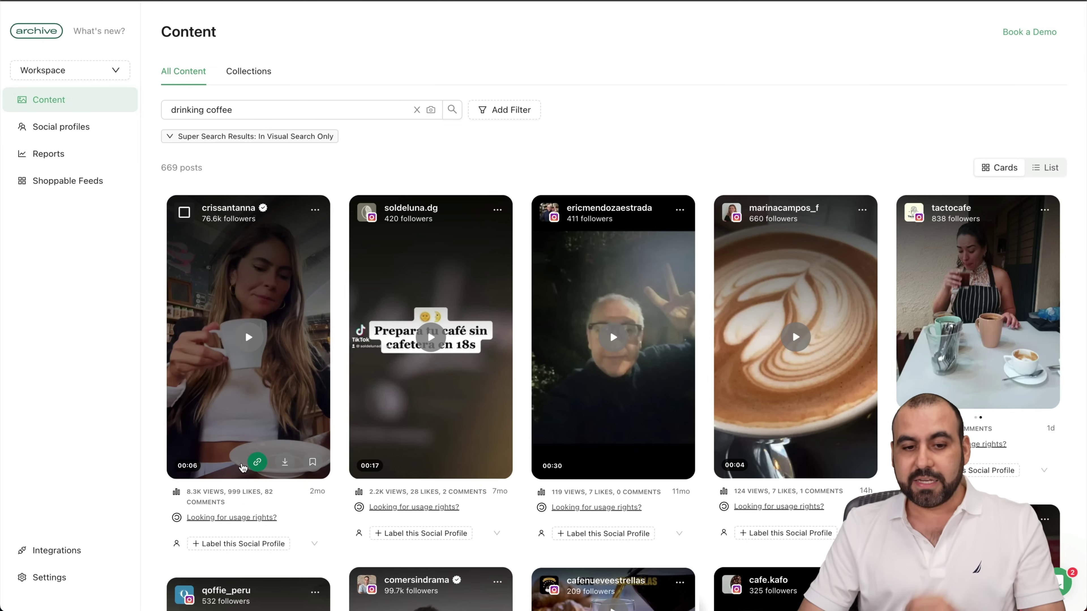
mouse_move(969, 297)
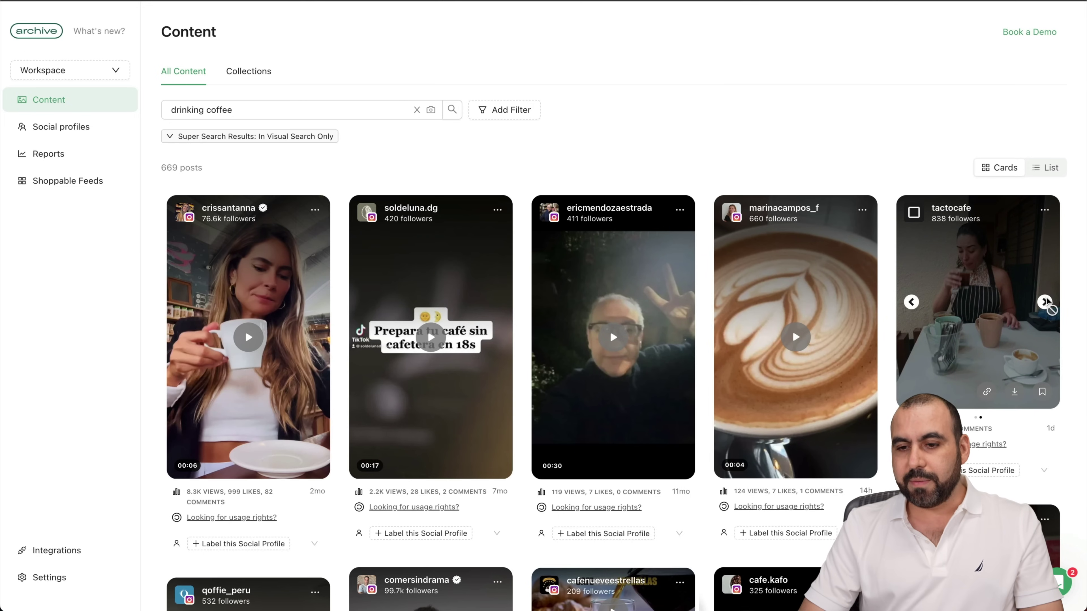
mouse_move(771, 469)
scroll(428, 318, down, 1)
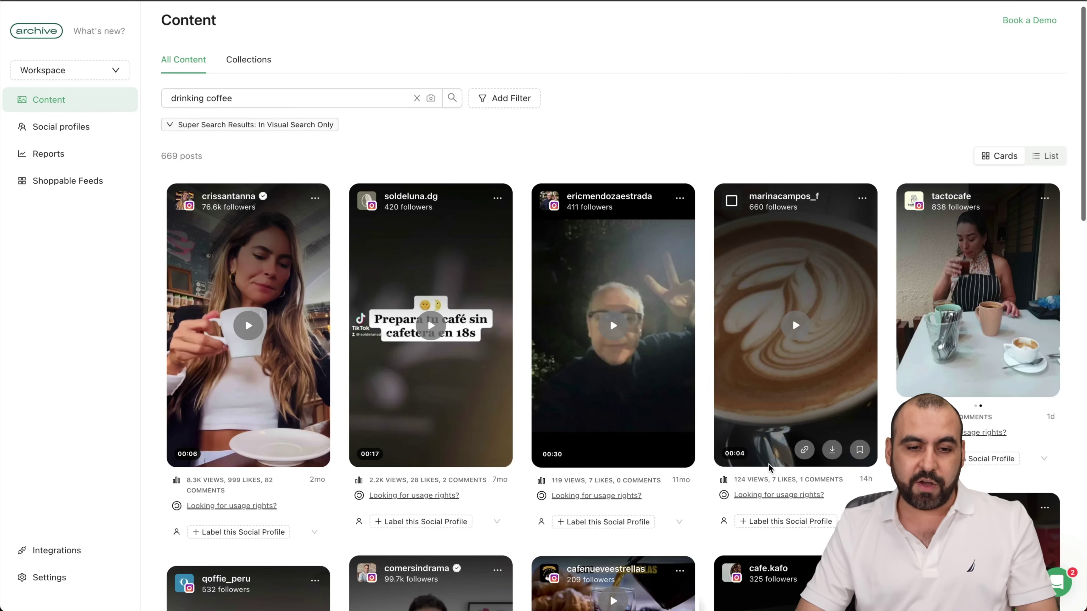
mouse_move(431, 329)
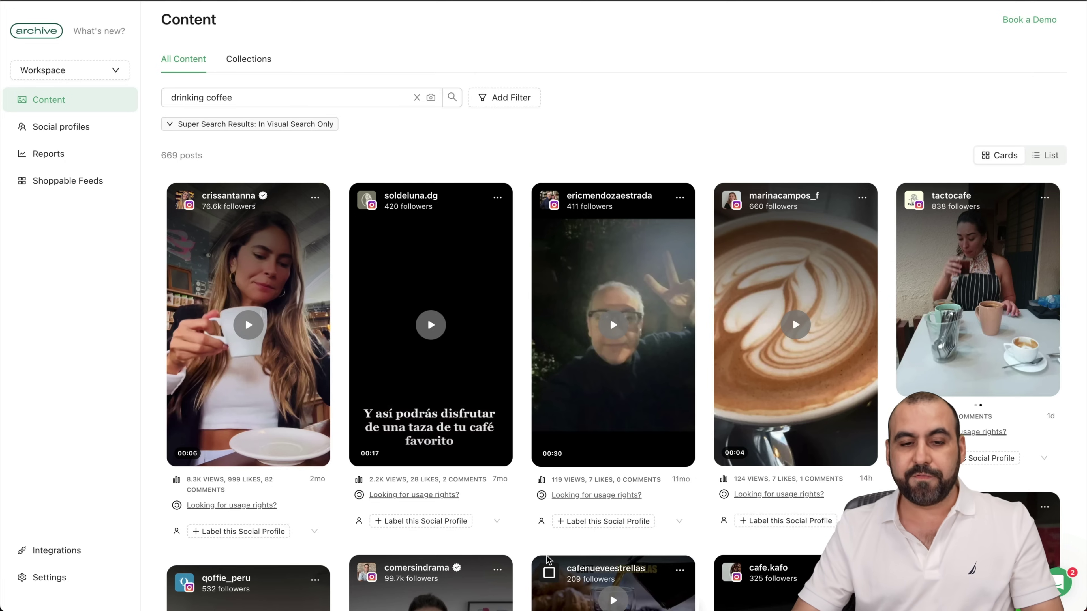
Step: Replace the query with 'beach', browse the 658 results, and open the Super Search Results options
triple_click(213, 98)
text(beach)
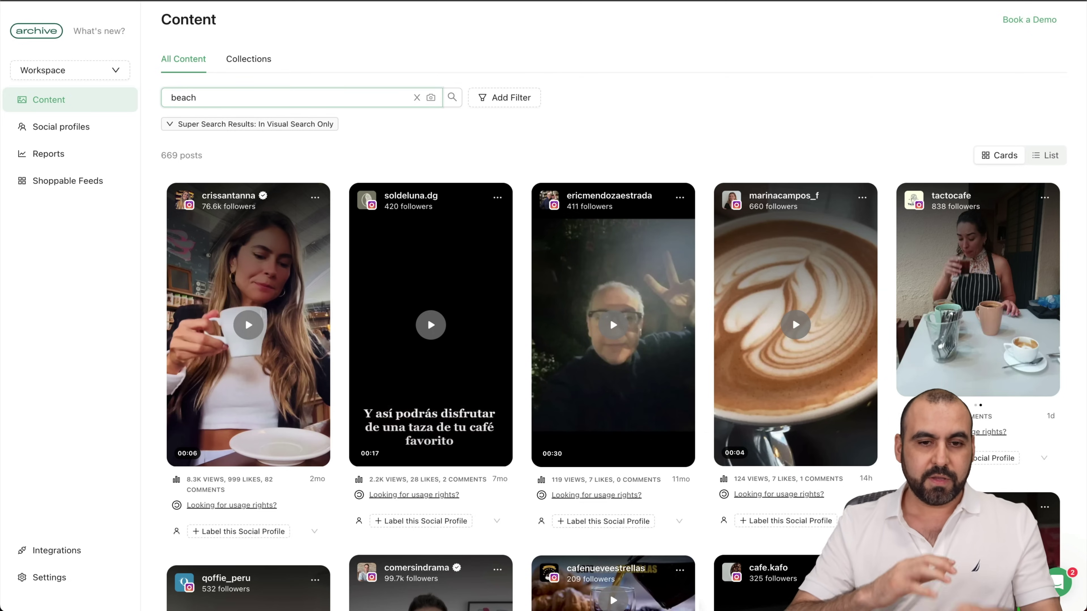
key(Return)
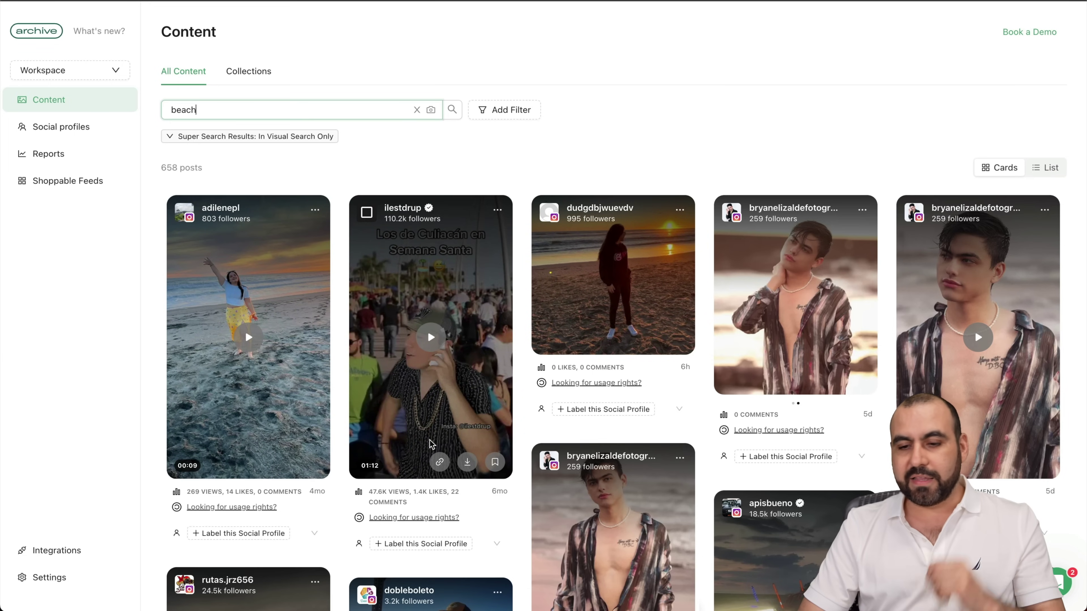
scroll(432, 453, down, 8)
scroll(431, 452, down, 4)
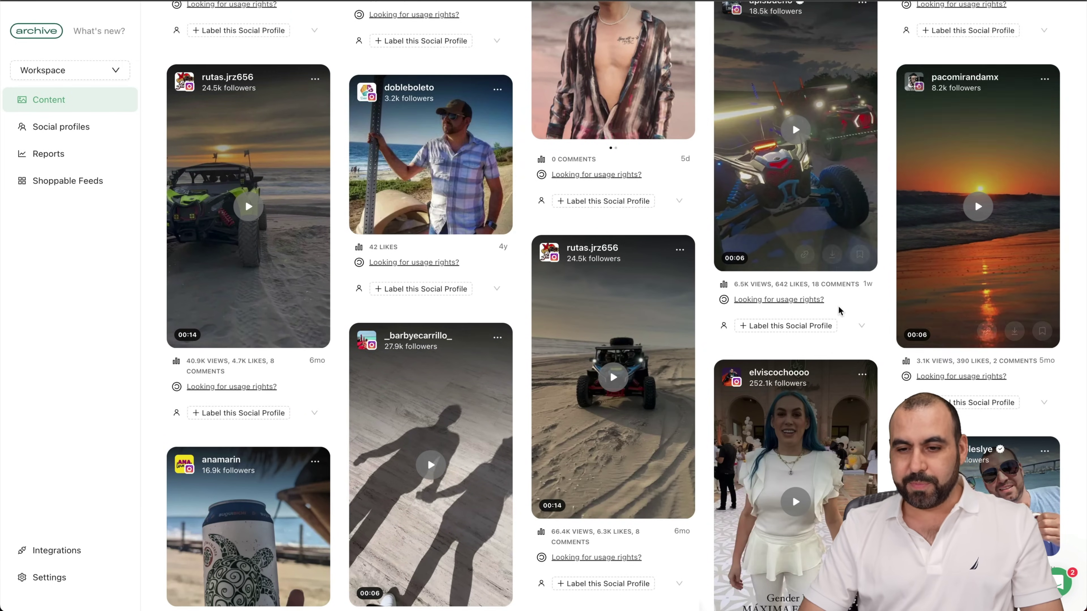
scroll(557, 343, up, 12)
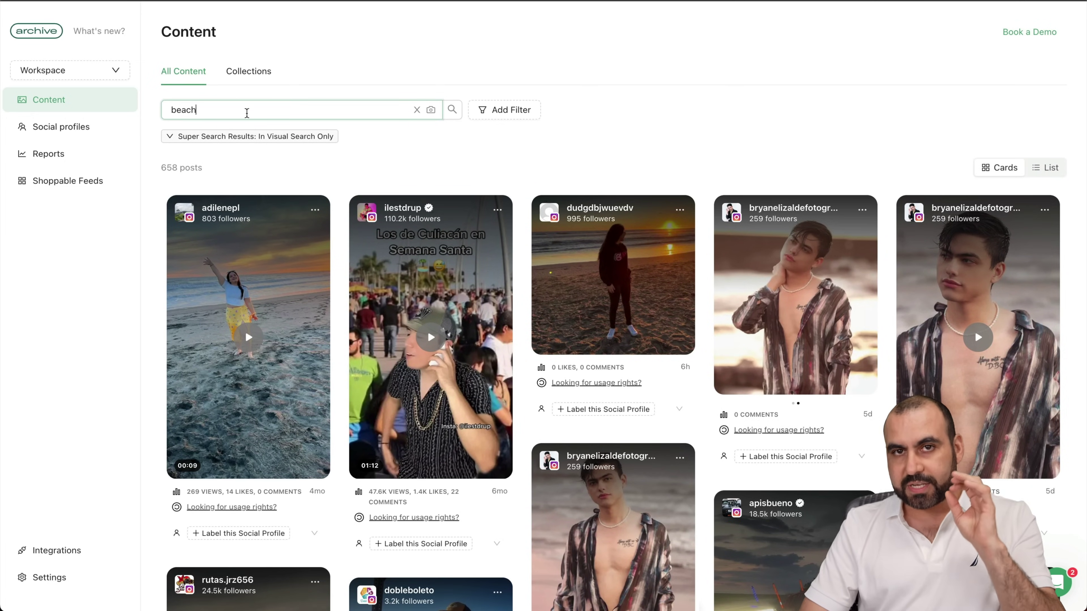
click(170, 136)
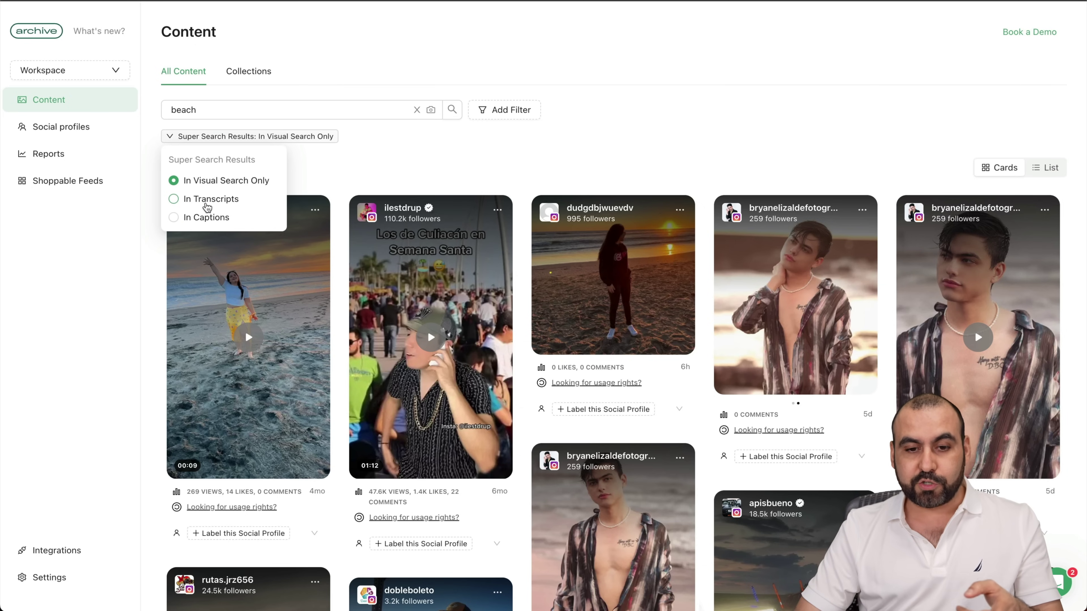
Step: Close the scope options, change the query to 'coffee', and scroll through the 671 results
click(433, 171)
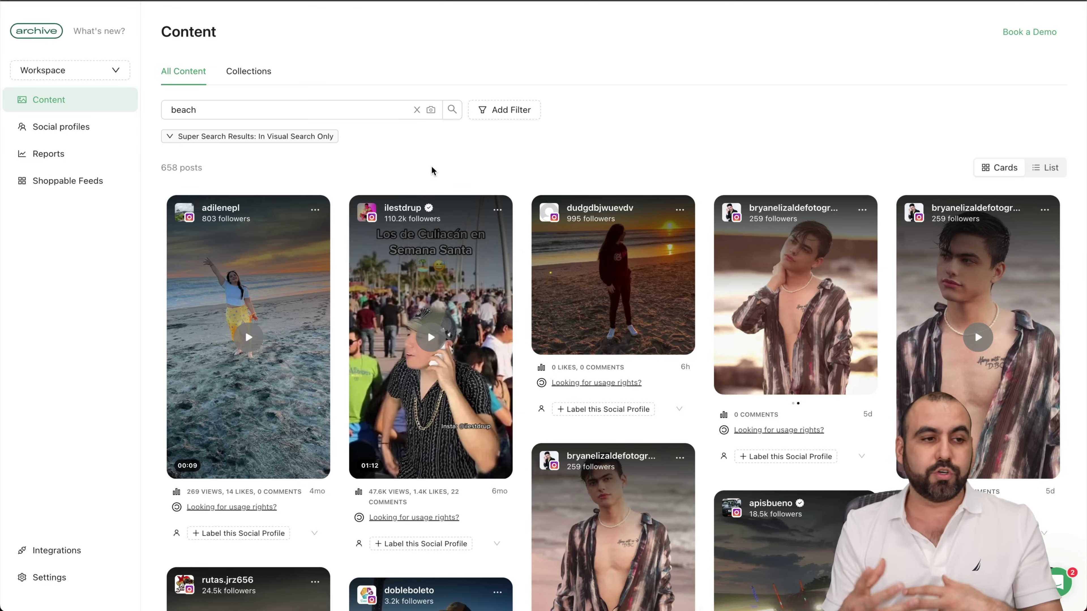
double_click(228, 112)
text(coffe)
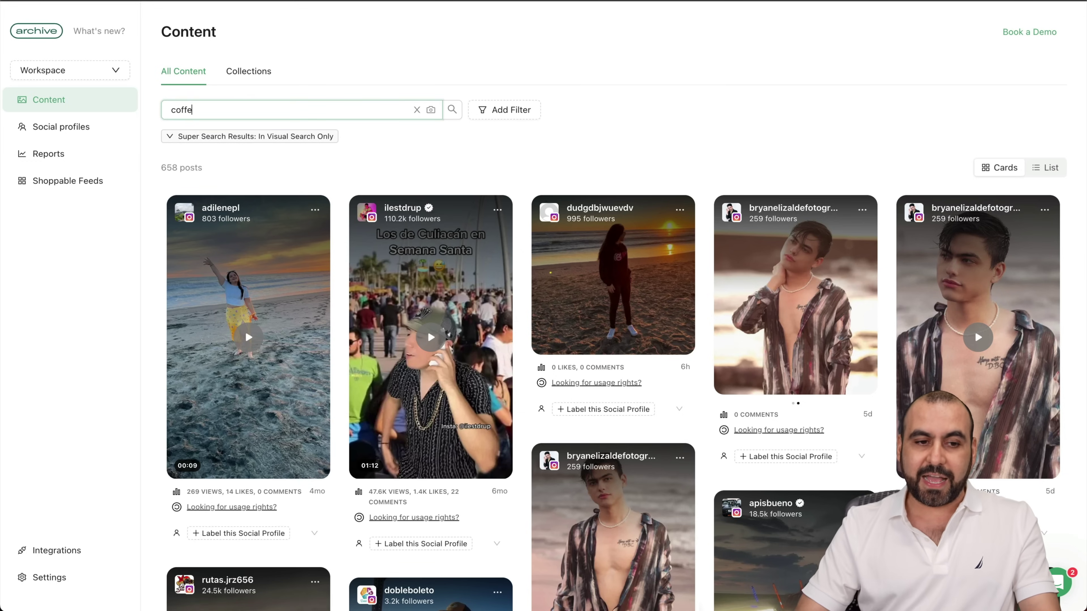
text(e)
scroll(347, 473, down, 10)
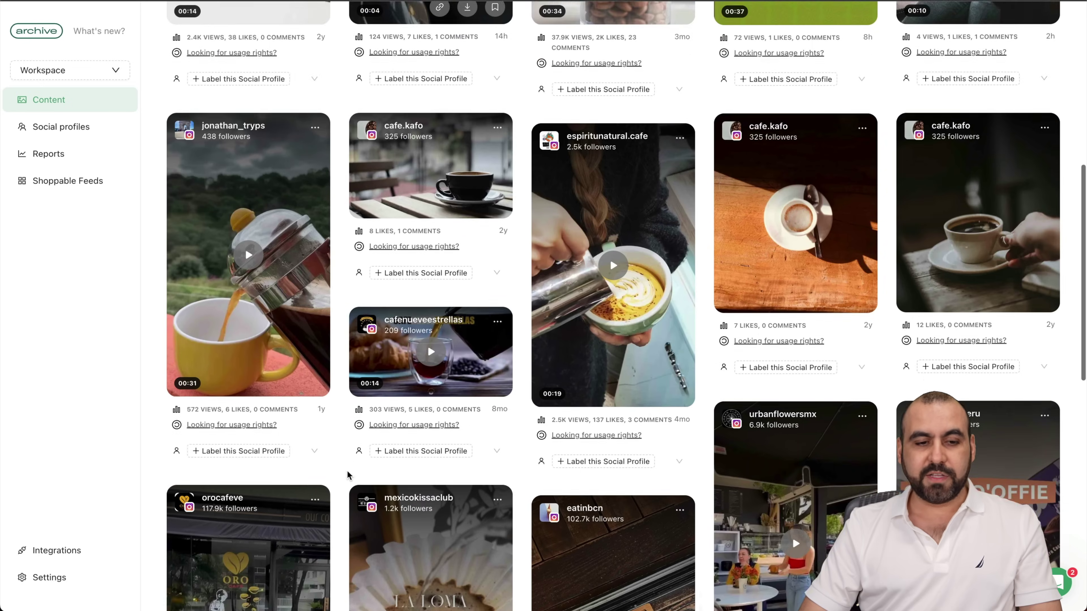
scroll(348, 473, down, 5)
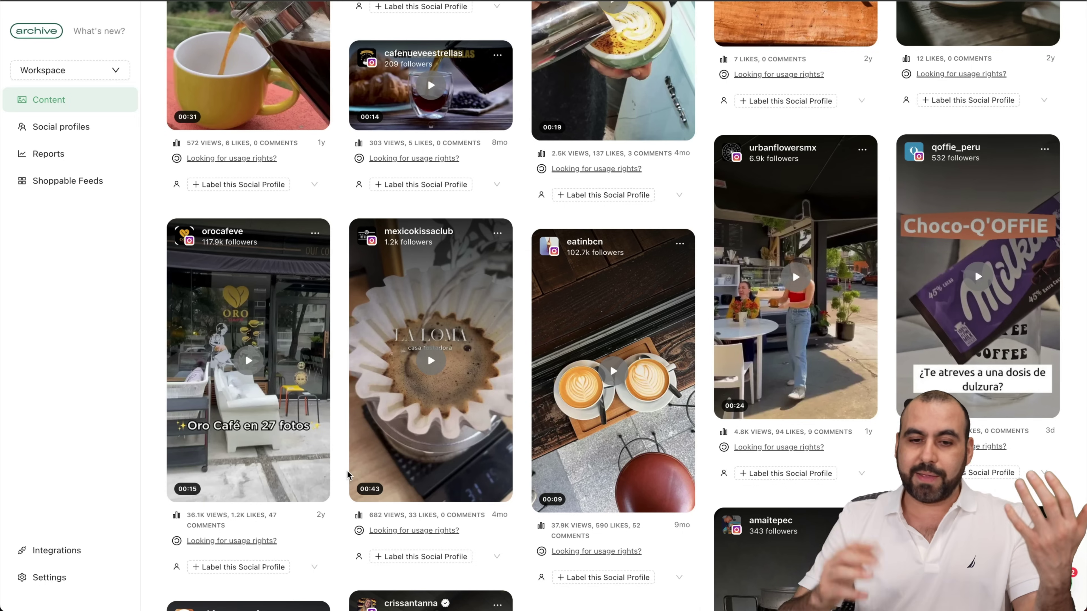
scroll(347, 474, up, 3)
scroll(348, 474, up, 10)
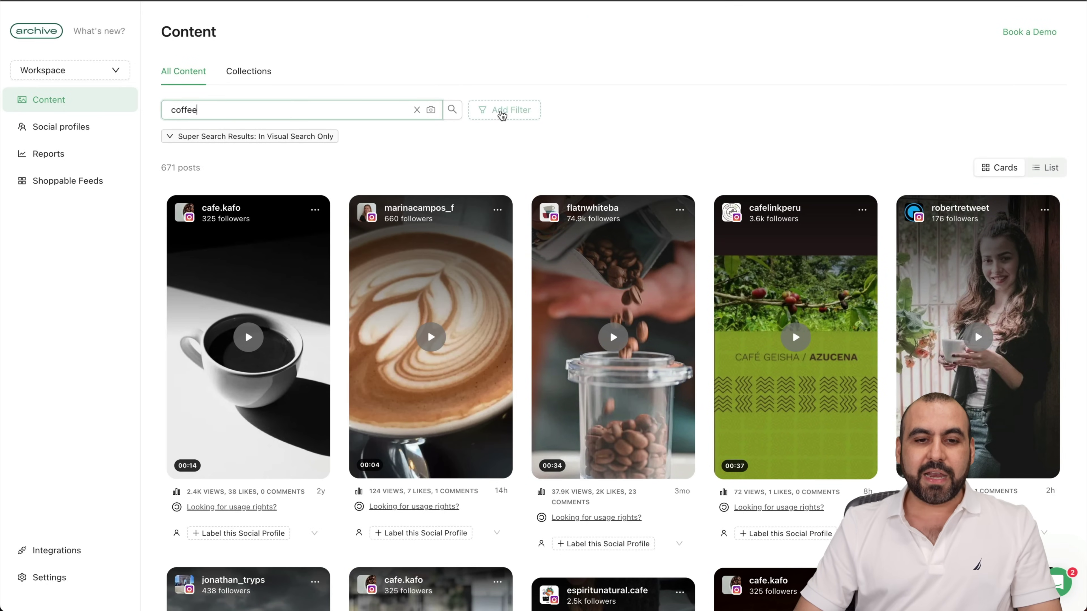
click(430, 110)
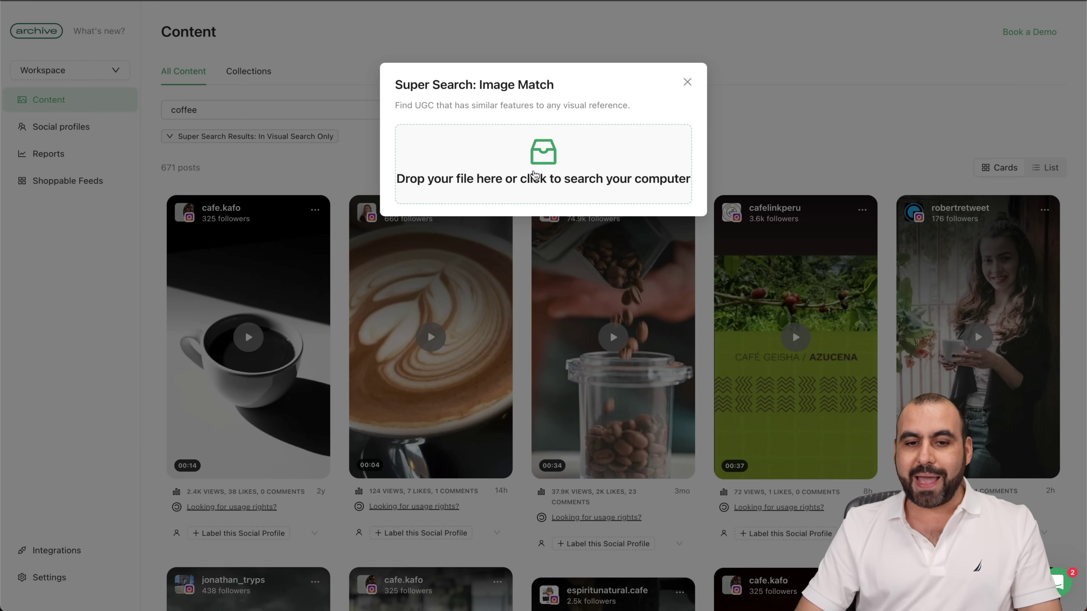
click(687, 83)
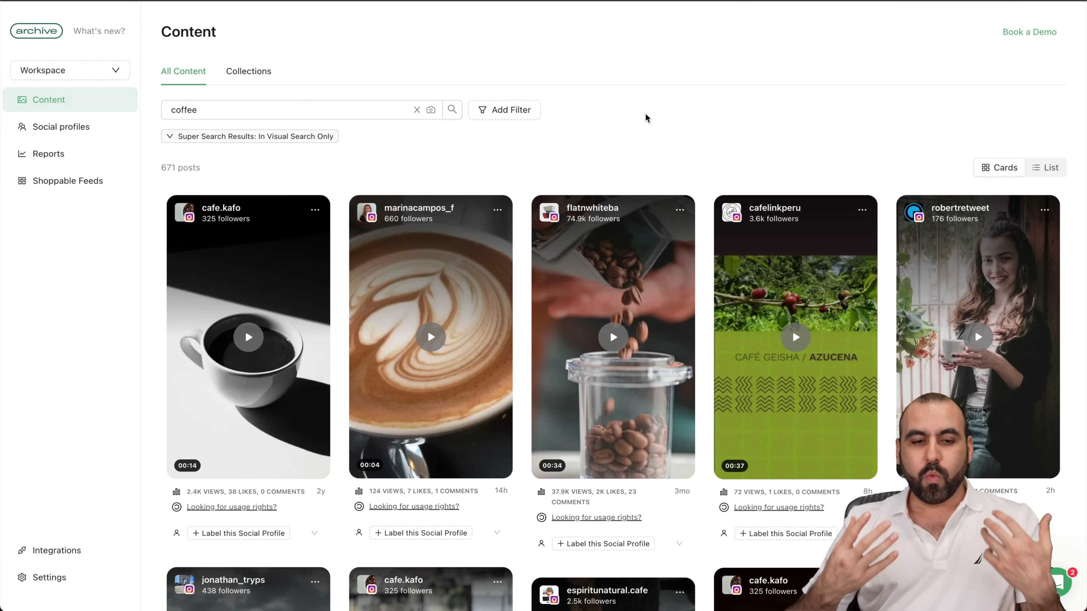
mouse_move(314, 462)
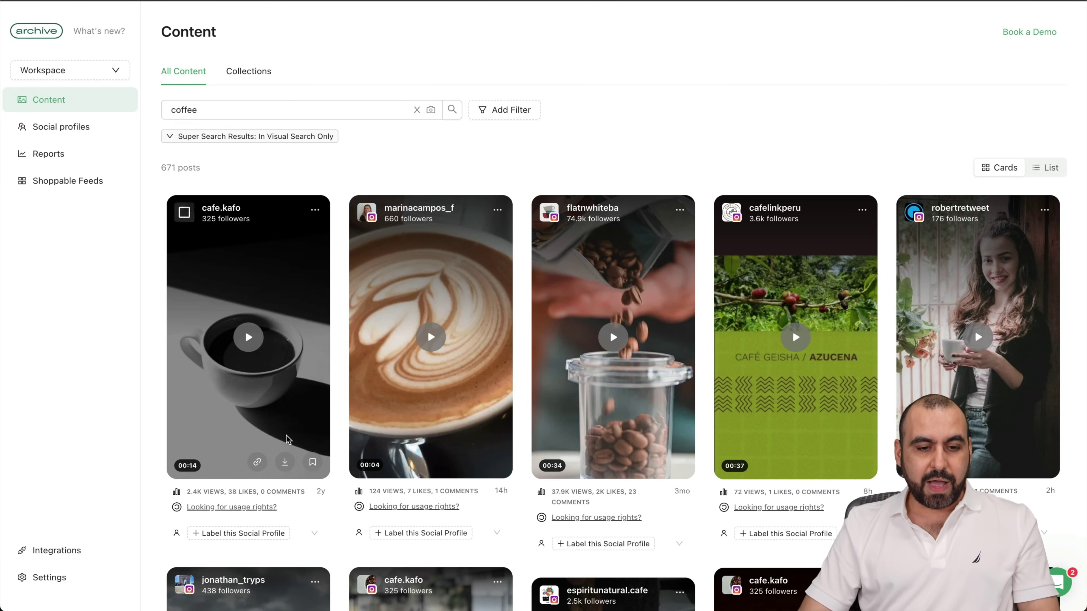
Step: Add the coffee cup and latte art posts to the Coffee collection
click(313, 463)
click(267, 402)
click(496, 463)
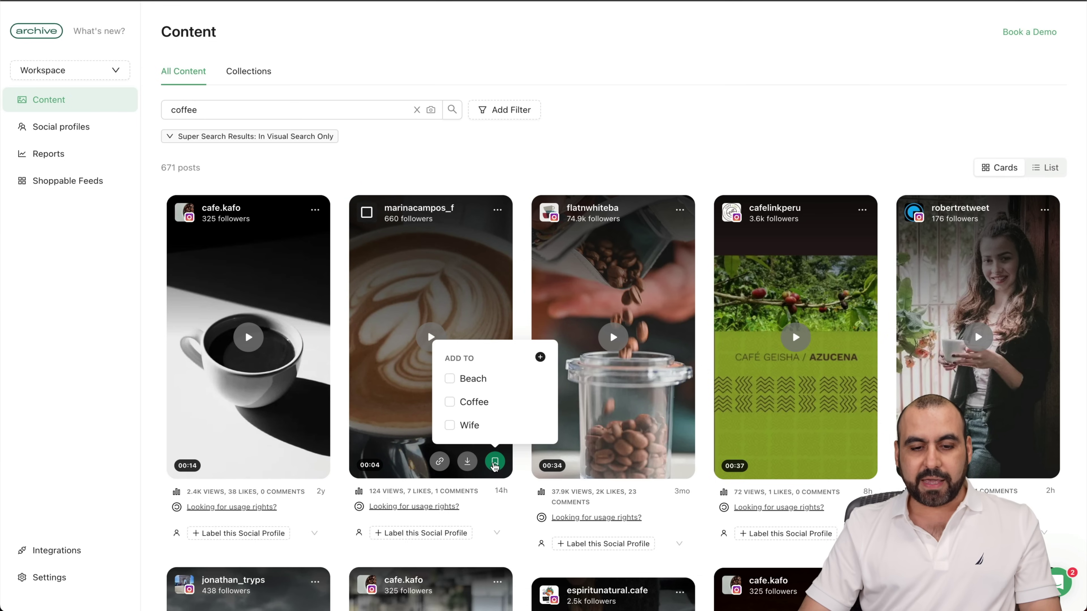
click(462, 406)
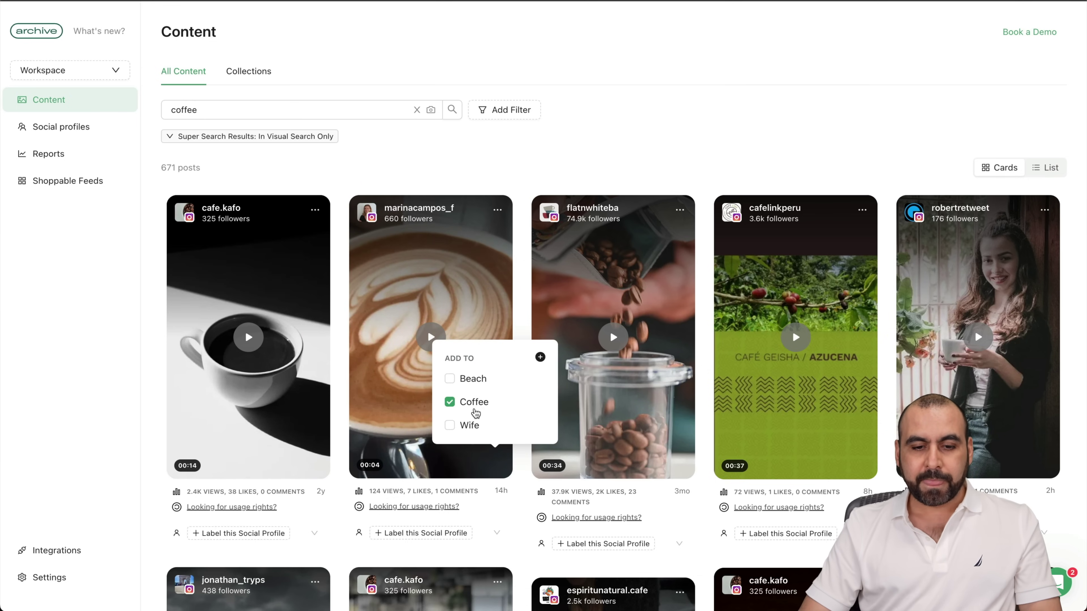
click(522, 172)
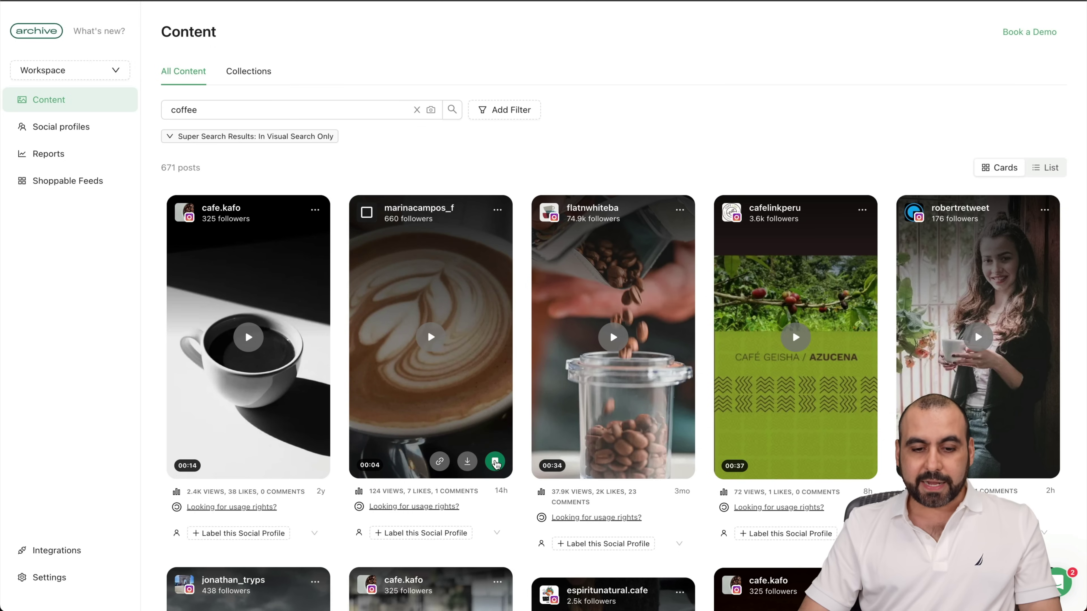
Step: Confirm Coffee is ticked for the latte post, then download its video as an MP4
click(495, 462)
click(495, 170)
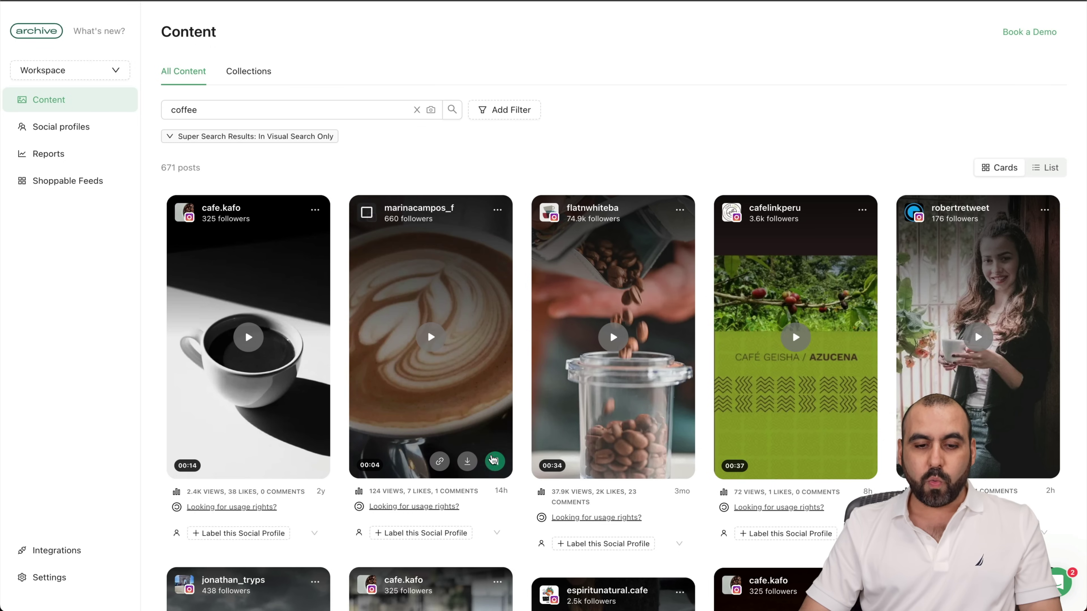
click(468, 462)
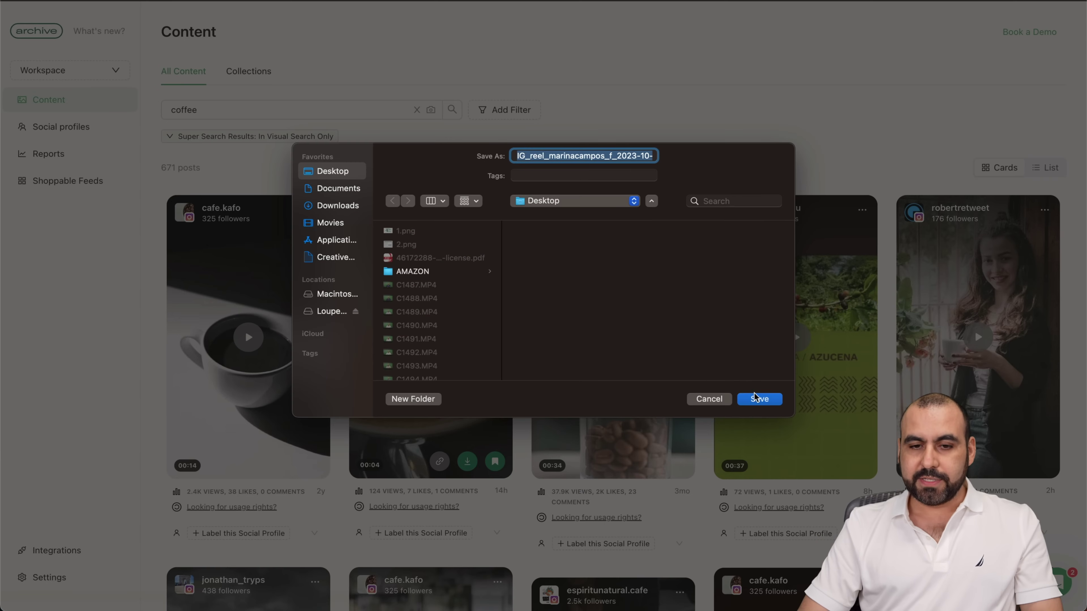
click(757, 399)
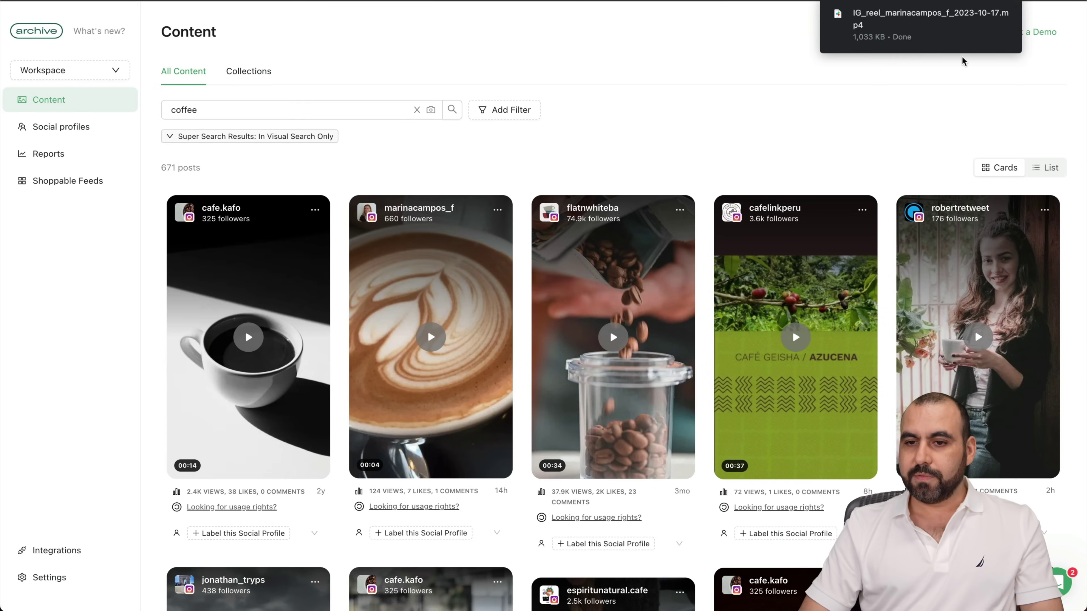
Step: Play the downloaded IG_reel latte video in OfficeSuite, then close the viewer windows
click(940, 20)
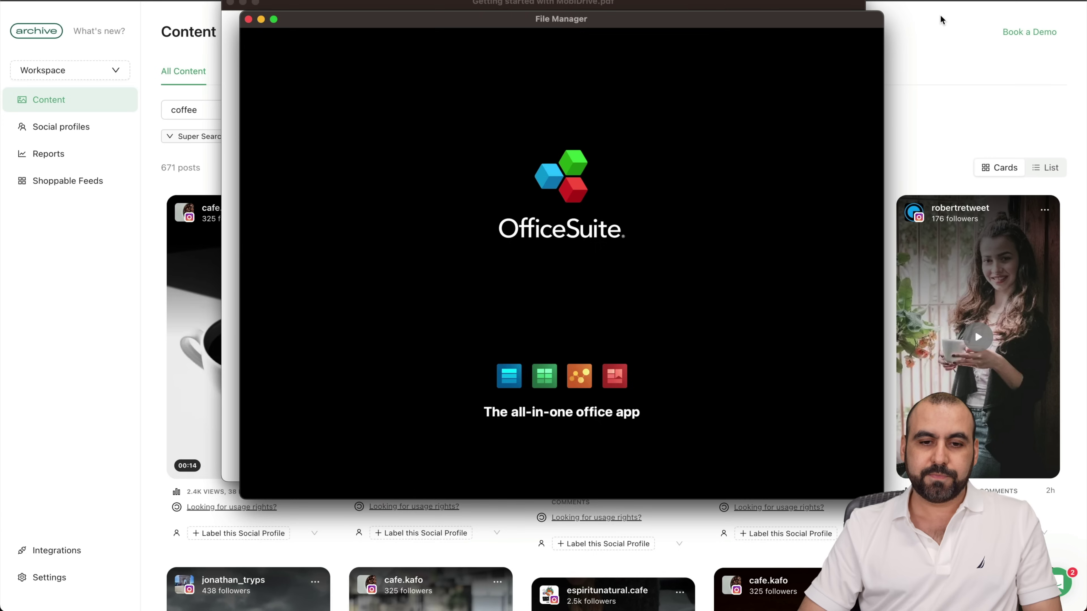
mouse_move(632, 344)
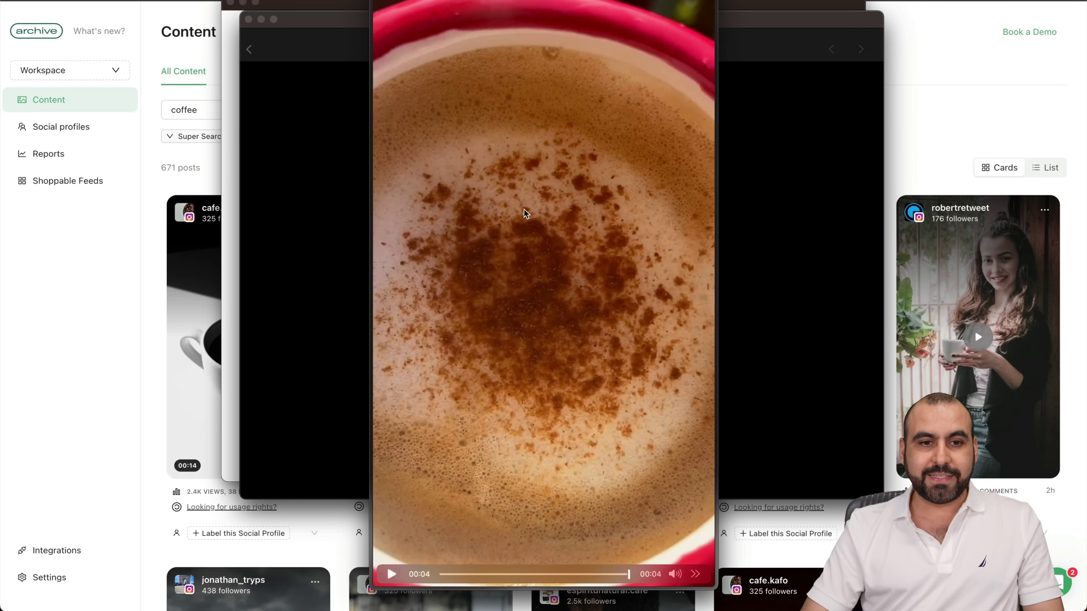
click(271, 33)
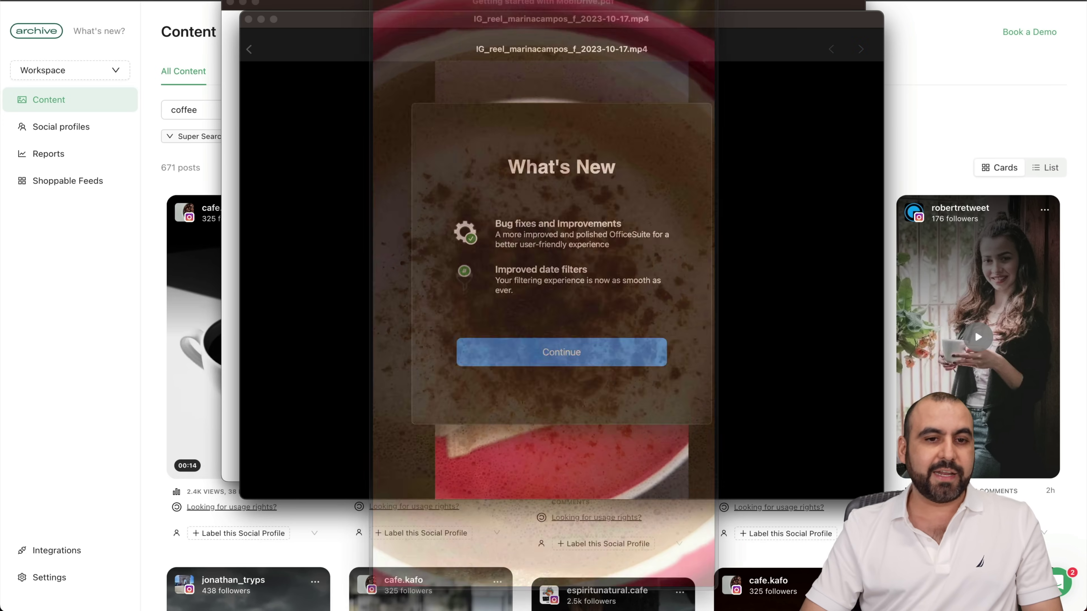
click(248, 20)
click(230, 2)
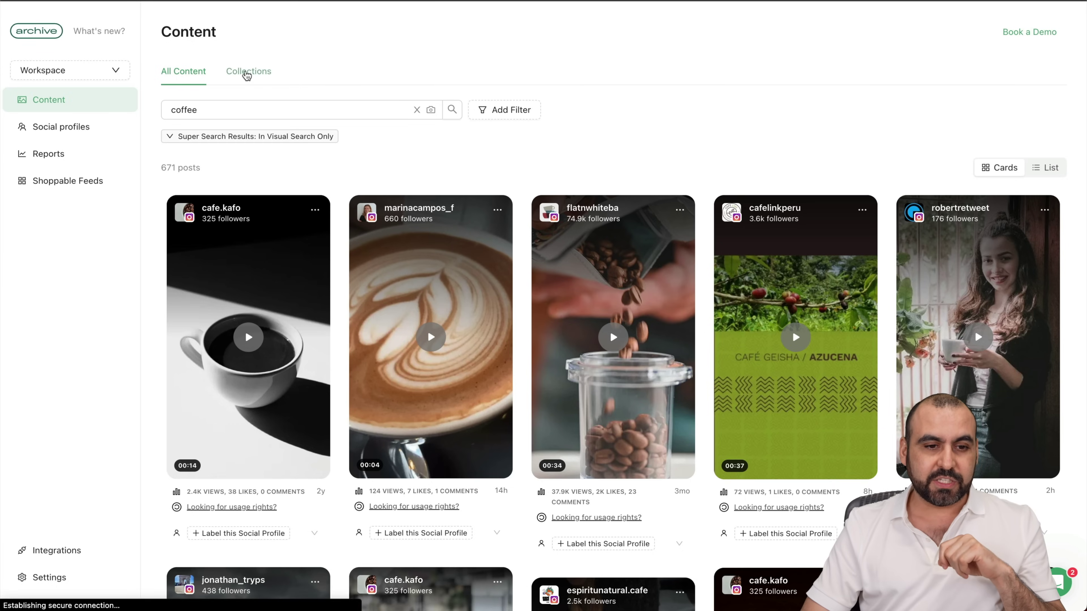
Step: Open the Beach collection and download its beach video as an MP4
click(253, 73)
click(265, 184)
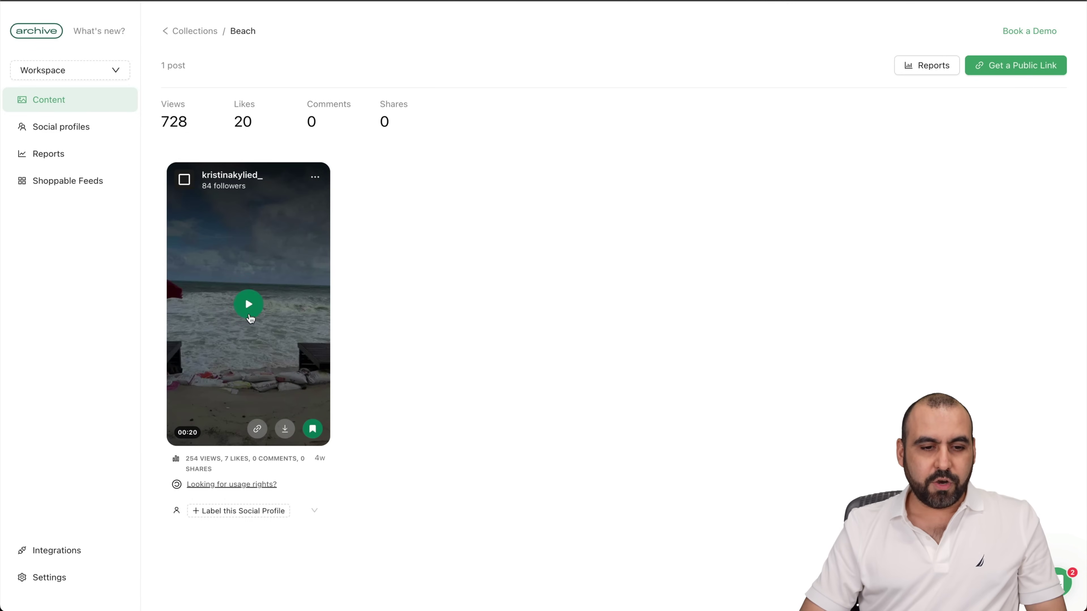
click(248, 304)
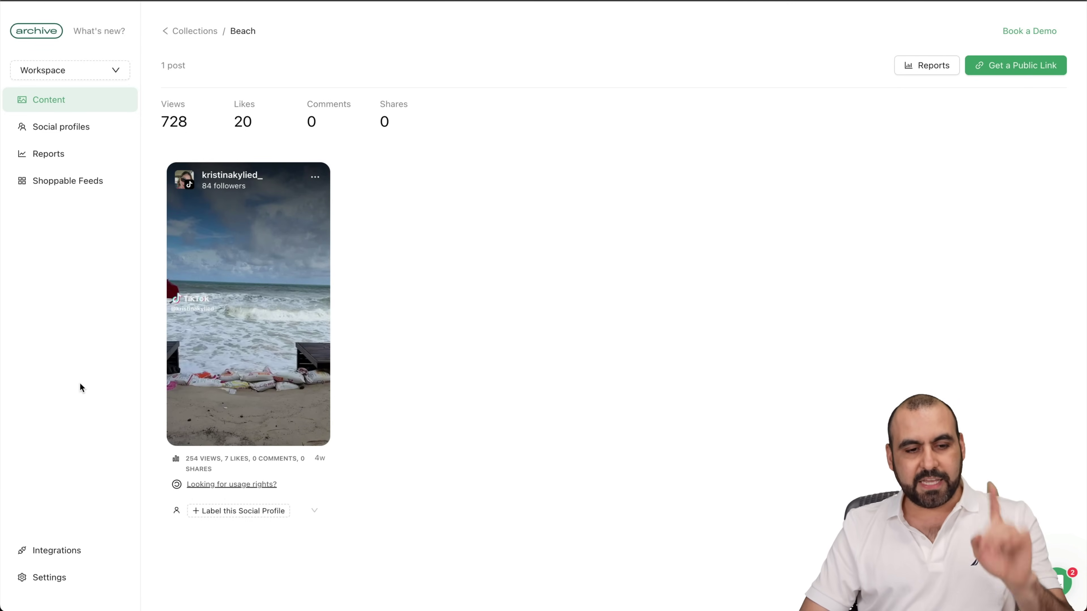
mouse_move(184, 317)
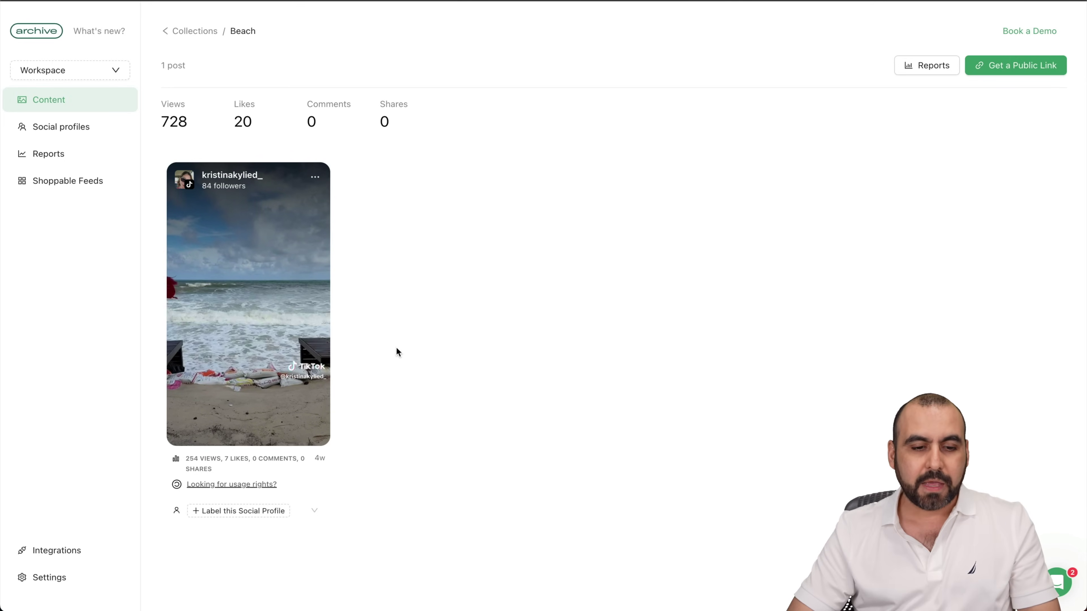
mouse_move(220, 308)
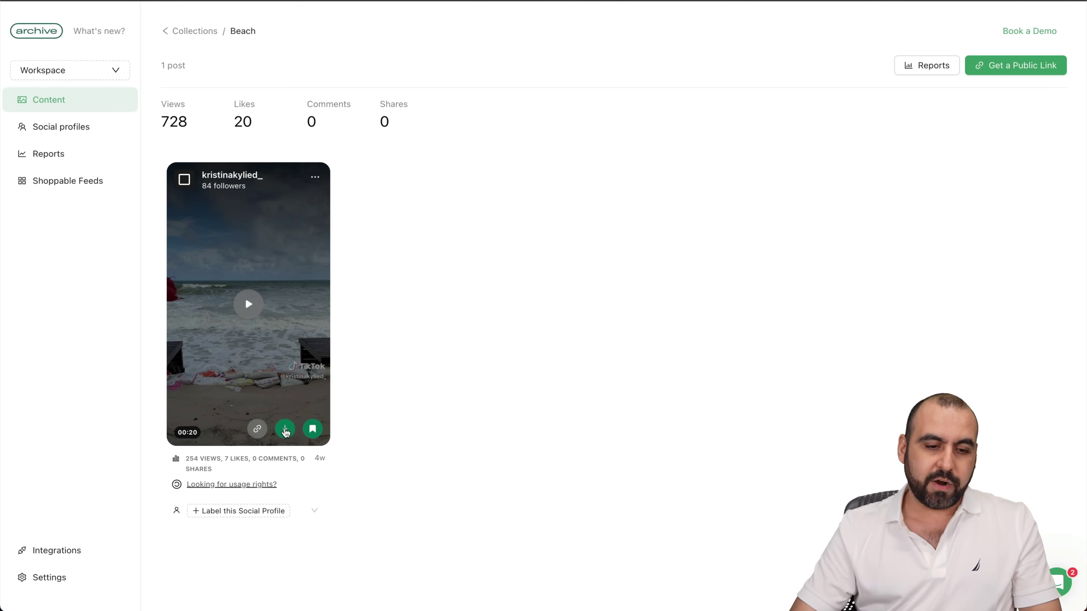
click(285, 429)
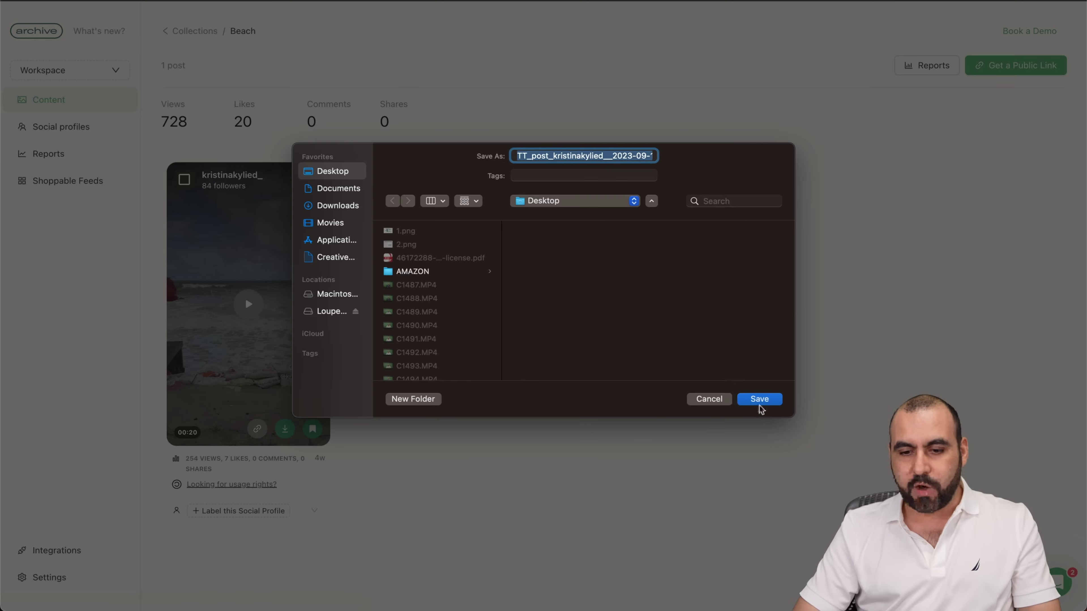
click(761, 400)
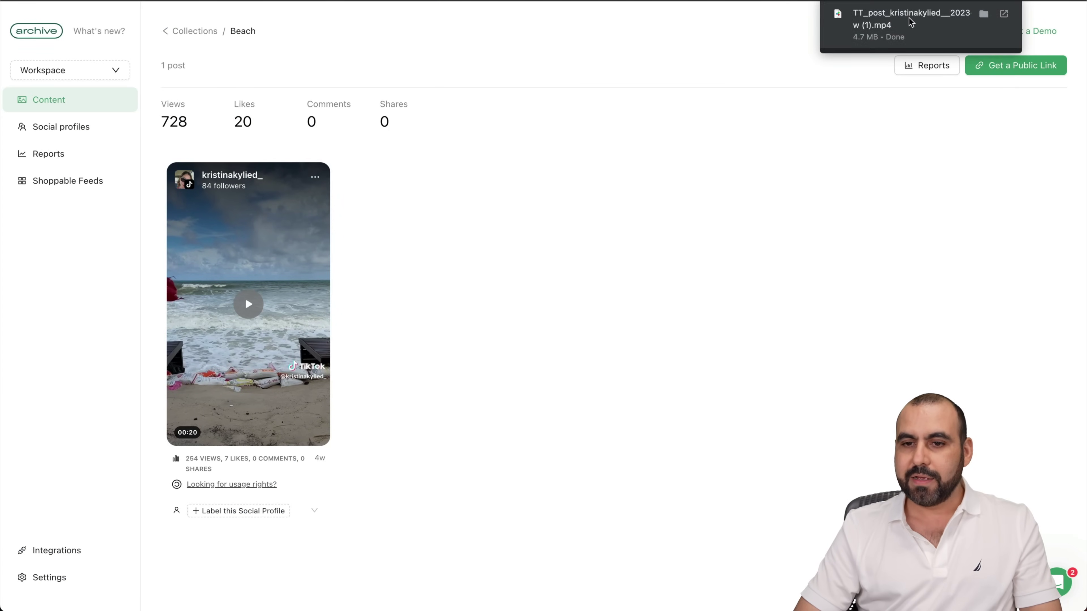
Step: Open the downloaded beach clip, skip to 00:09, play it to the end, and close the player
click(911, 22)
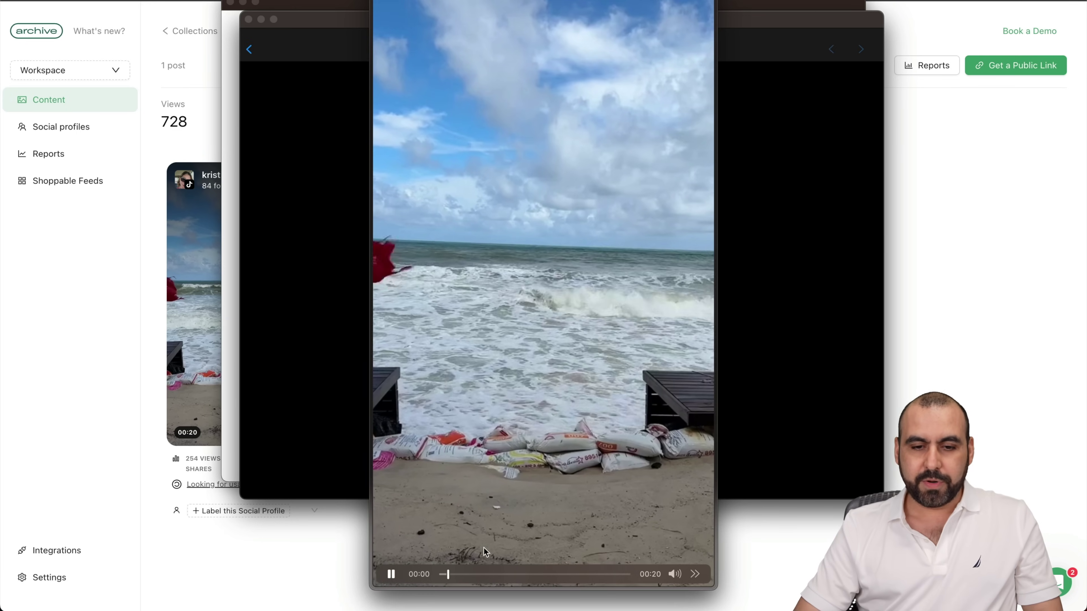
click(593, 575)
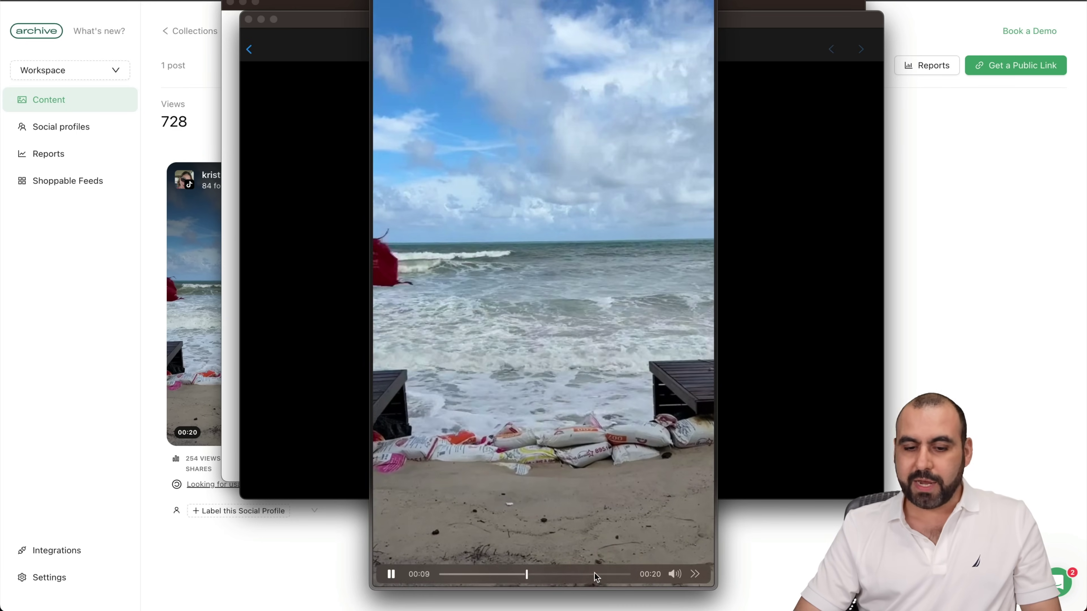
click(624, 575)
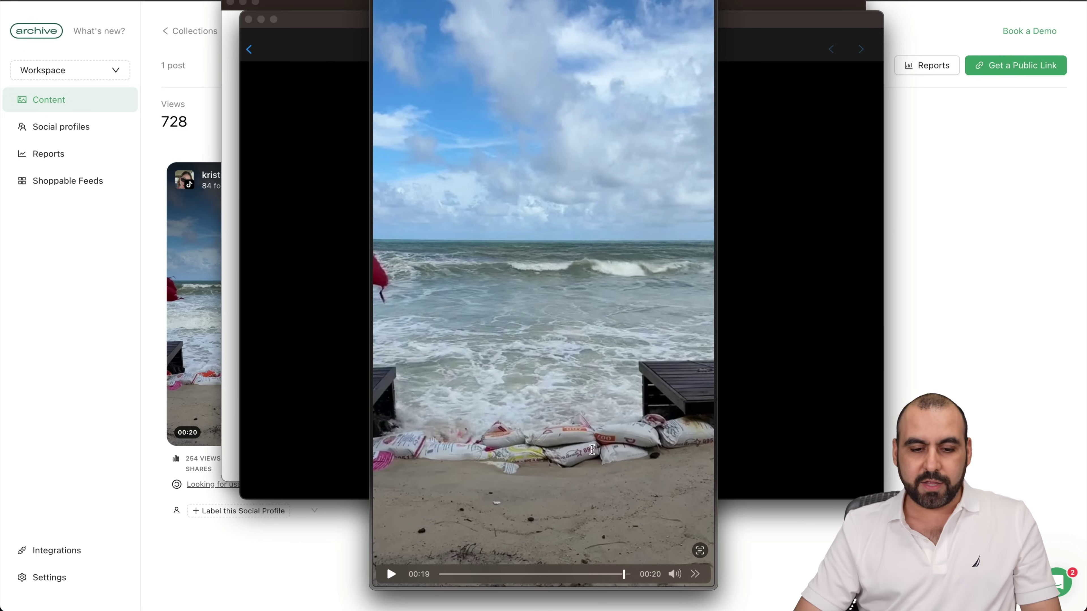
click(391, 574)
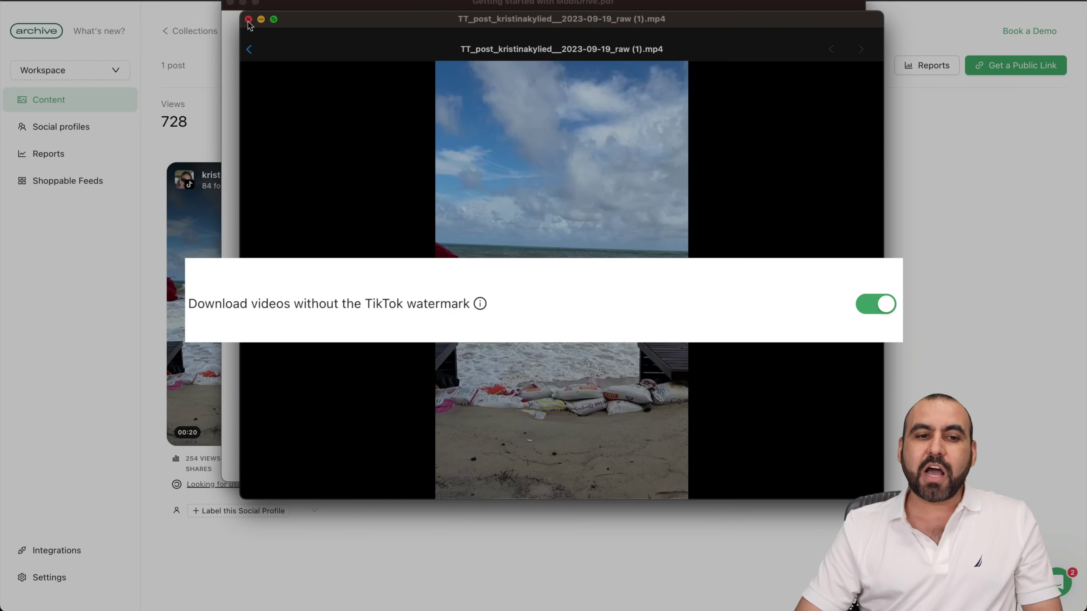
click(248, 20)
click(230, 3)
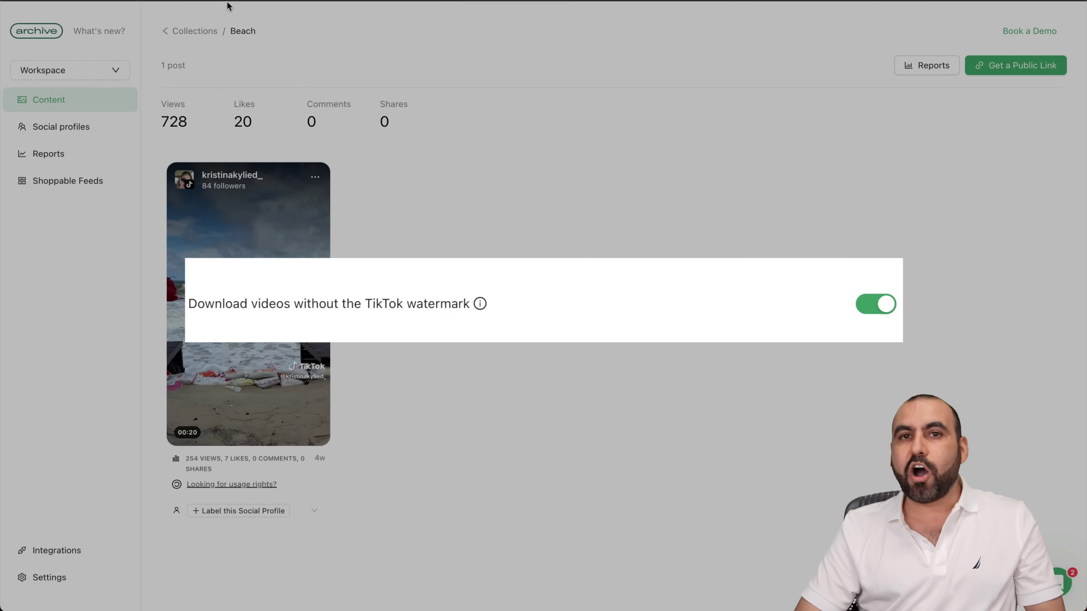